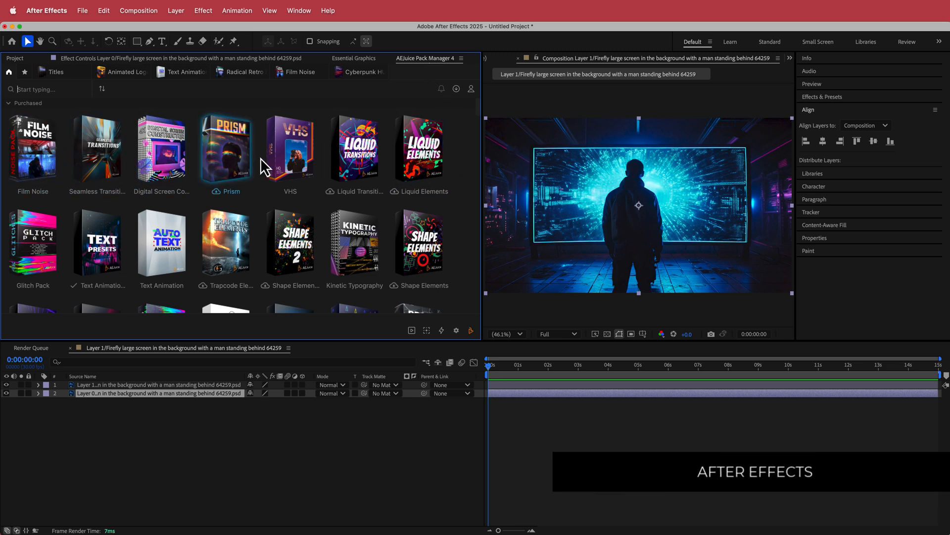
- Browse the purchased and free asset packs in AEJuice Pack Manager, including the Digital Screen Constructor preview
scroll(462, 145, "down", 3)
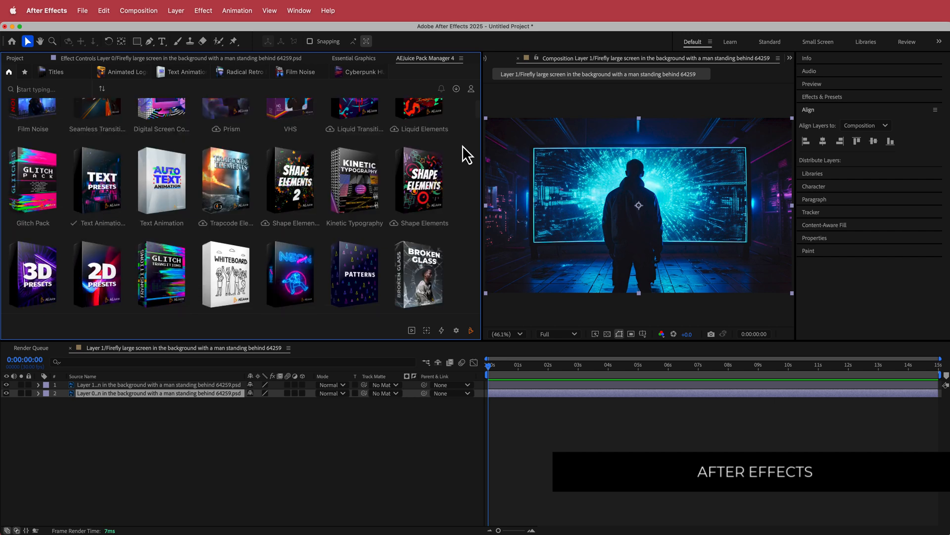
scroll(420, 151, "down", 3)
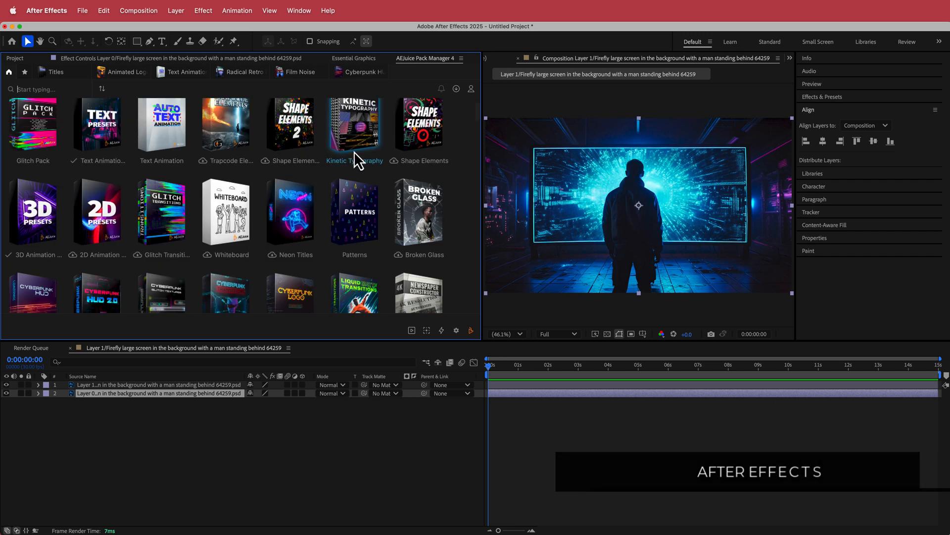
scroll(322, 188, "up", 4)
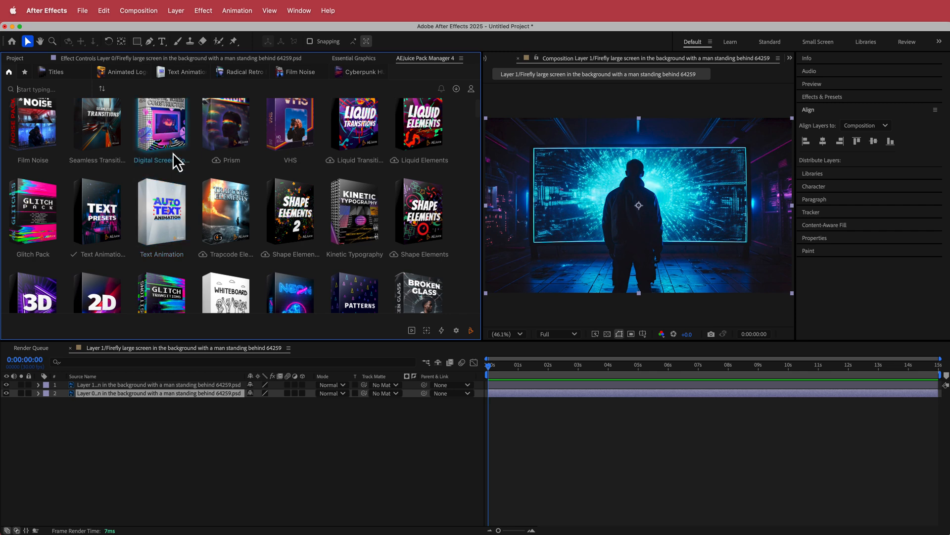
mouse_move(173, 132)
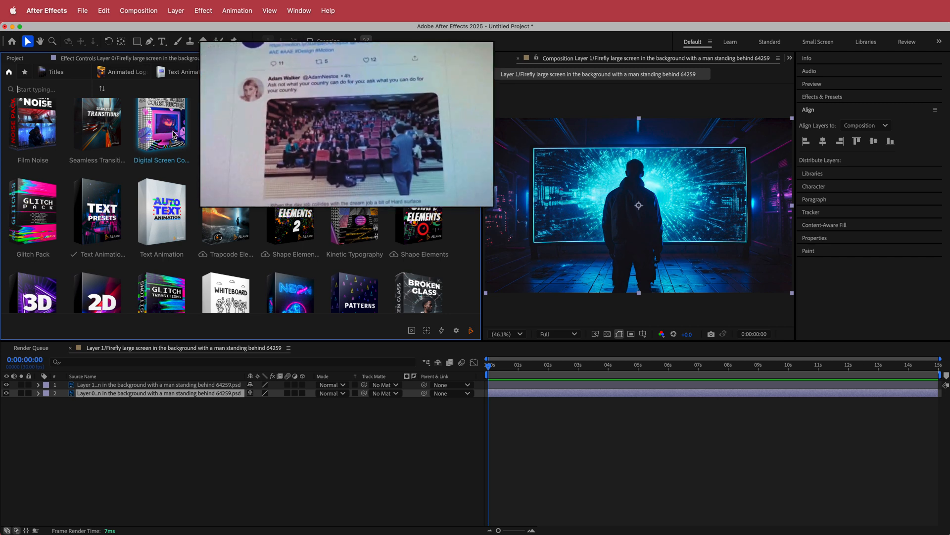
left_click(314, 480)
scroll(450, 202, "down", 10)
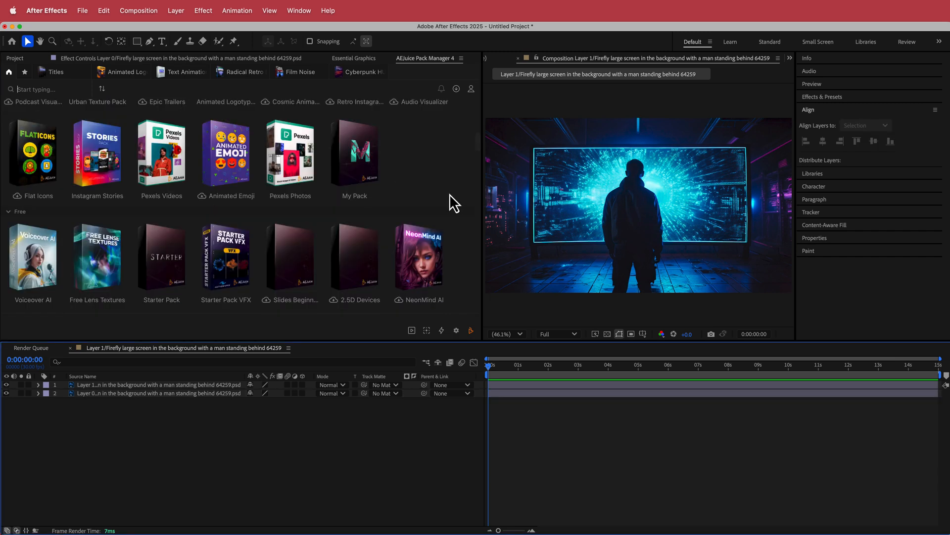
left_click_drag(478, 141, 478, 143)
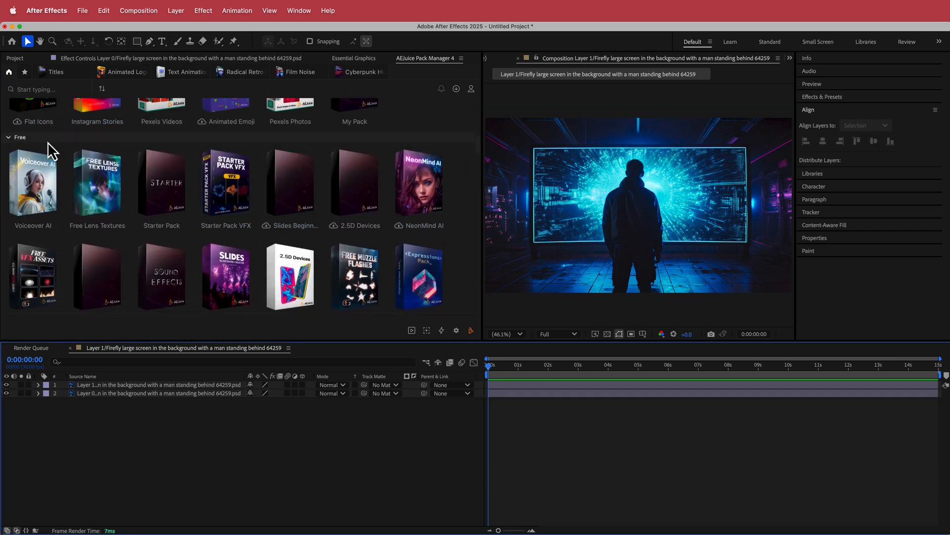
scroll(54, 147, "down", 2)
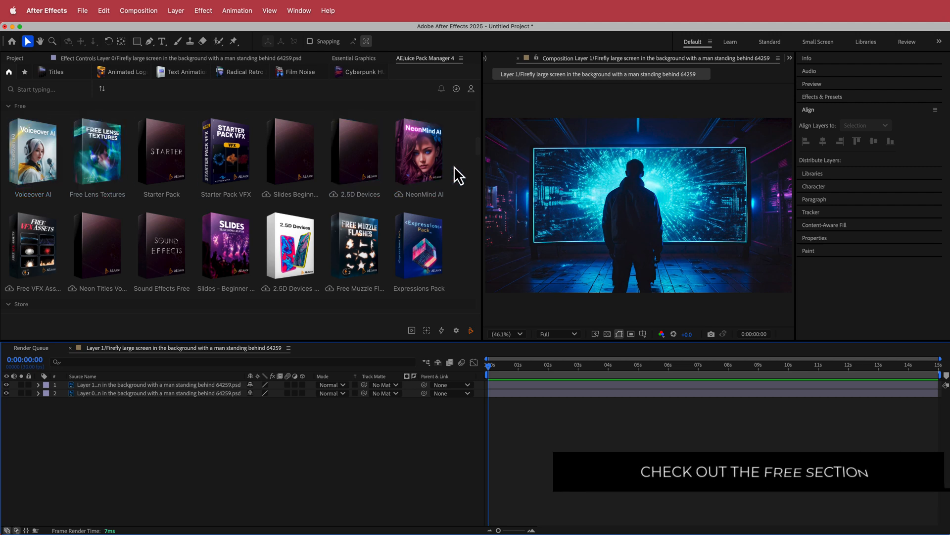
scroll(455, 169, "up", 2)
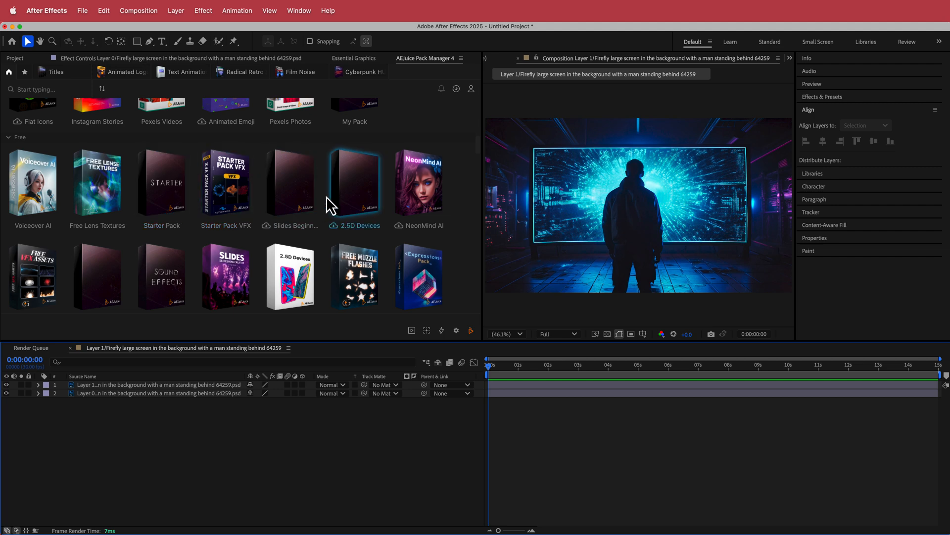
scroll(227, 205, "down", 1)
- Open the free sound effects pack and browse its categories, from the whooshes to static interference and intro sounds
left_click(163, 242)
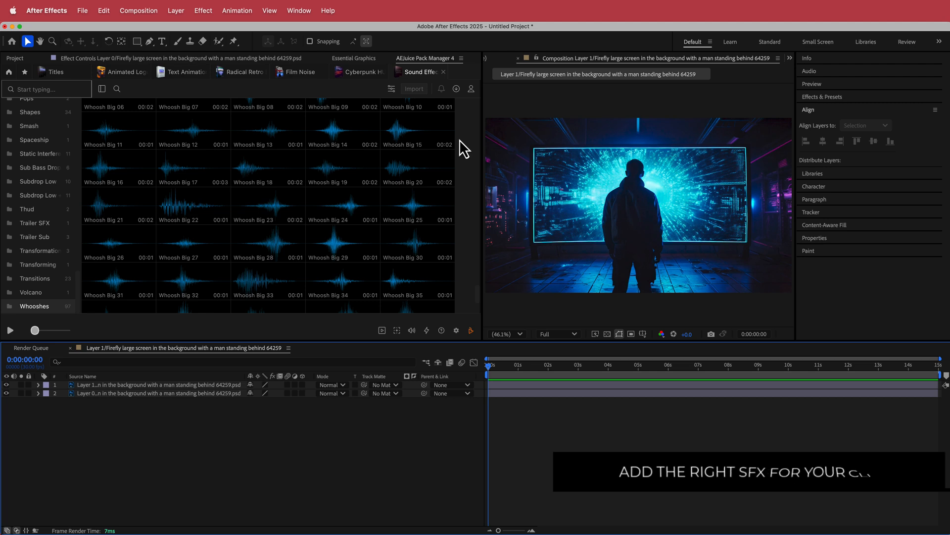
scroll(463, 141, "up", 2)
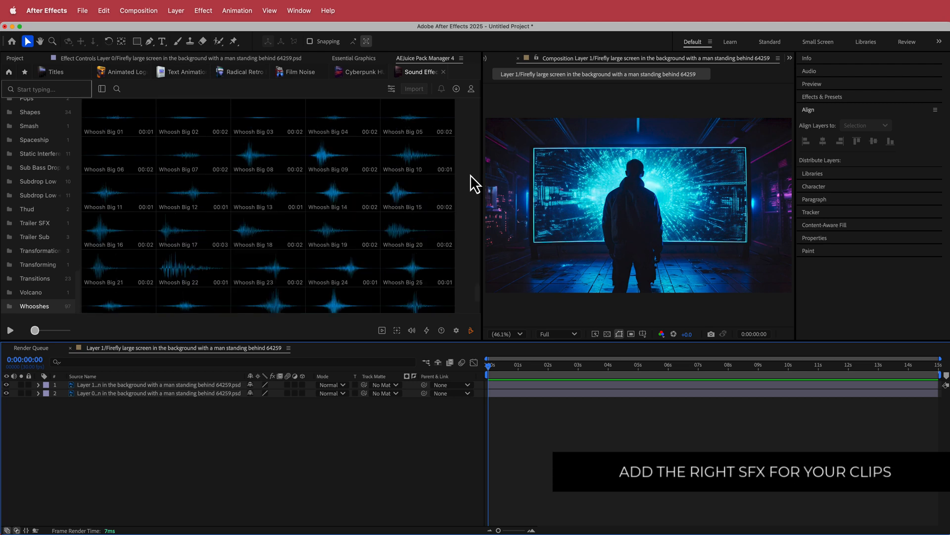
left_click(33, 185)
left_click(35, 140)
scroll(37, 194, "up", 3)
scroll(37, 195, "up", 4)
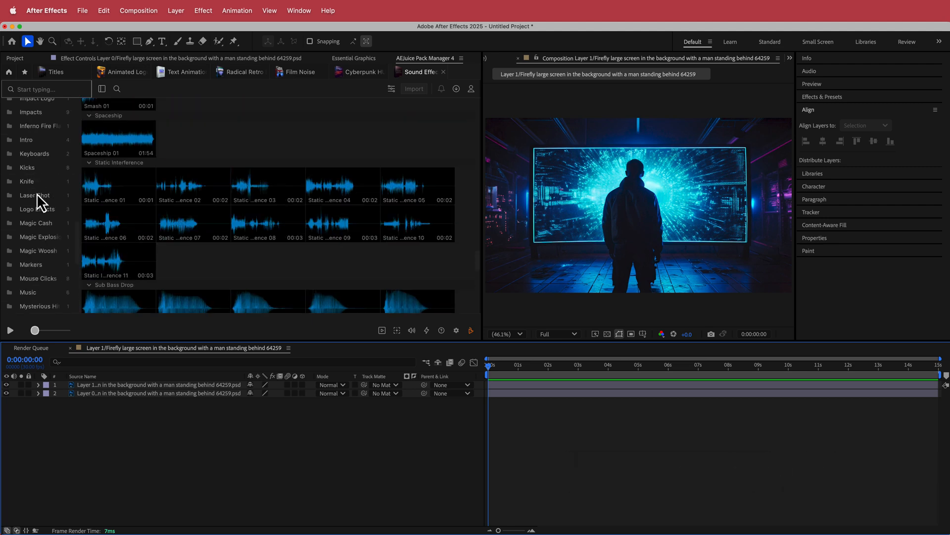
left_click(30, 138)
scroll(38, 133, "up", 4)
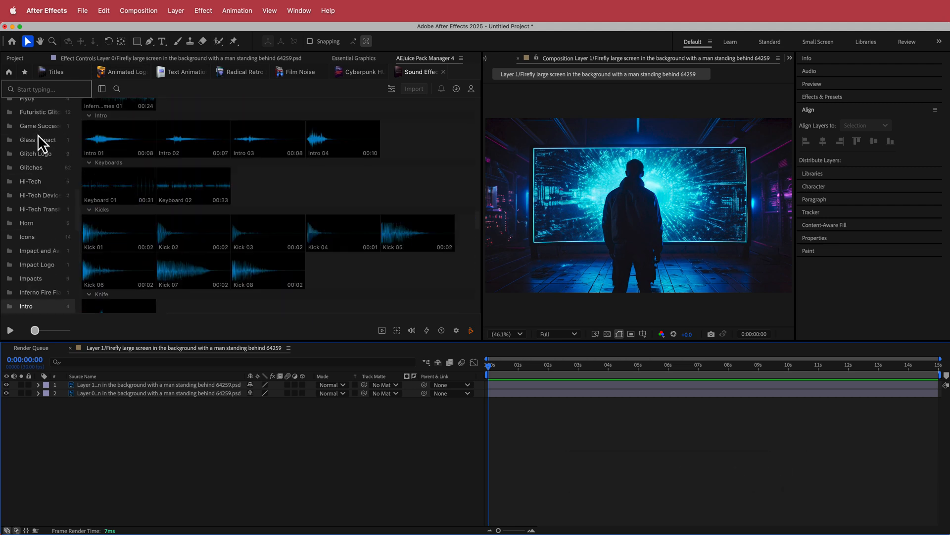
- Look through the contents of the free Expressions Pack and Starter Pack VFX
left_click(9, 71)
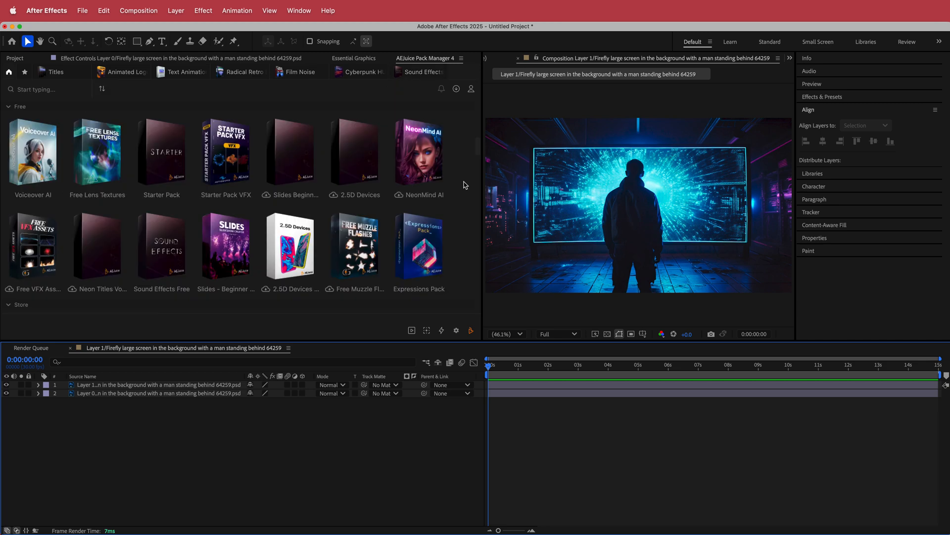
left_click(434, 250)
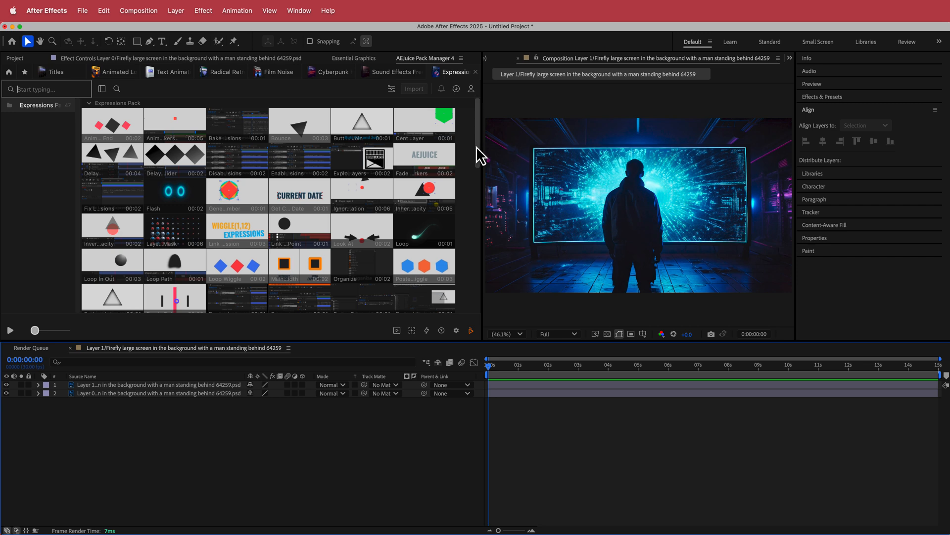
left_click(10, 72)
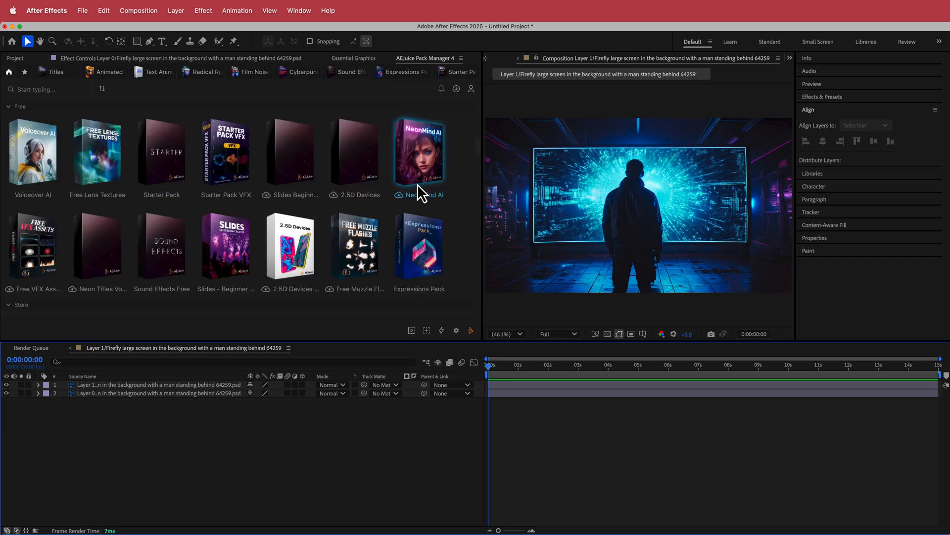
left_click(216, 152)
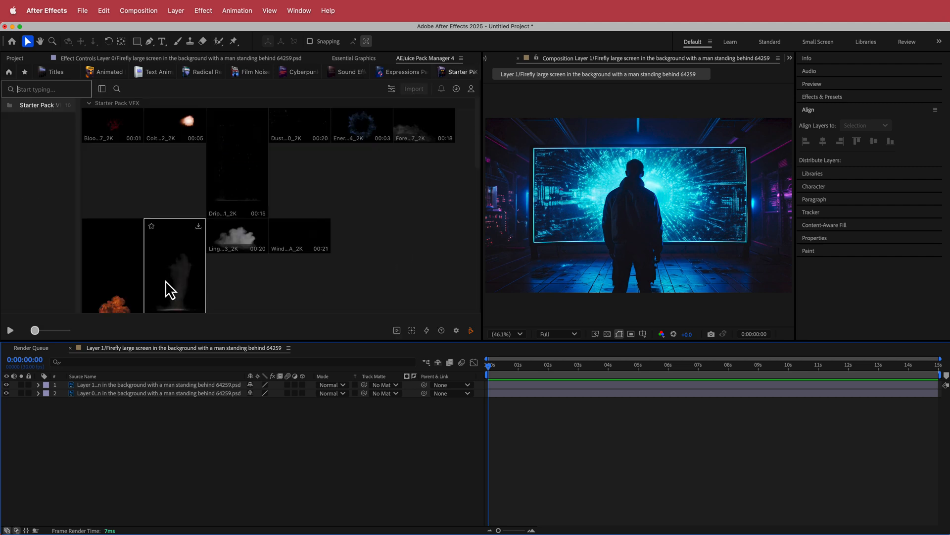
scroll(331, 263, "down", 2)
scroll(402, 225, "up", 2)
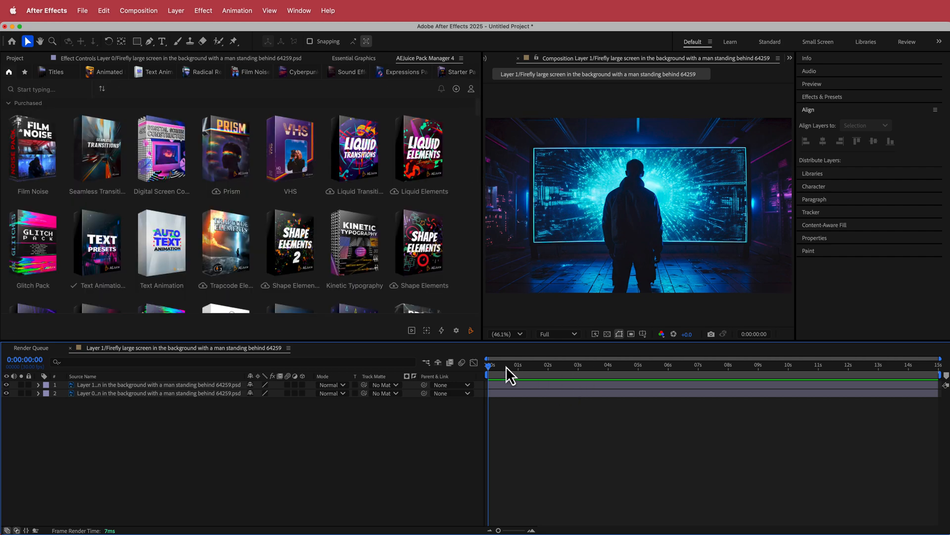
- Toggle the top image layer's visibility to compare the scene with and without the original screen picture
mouse_move(489, 366)
left_mouse_down()
mouse_move(695, 369)
mouse_move(489, 369)
left_mouse_up()
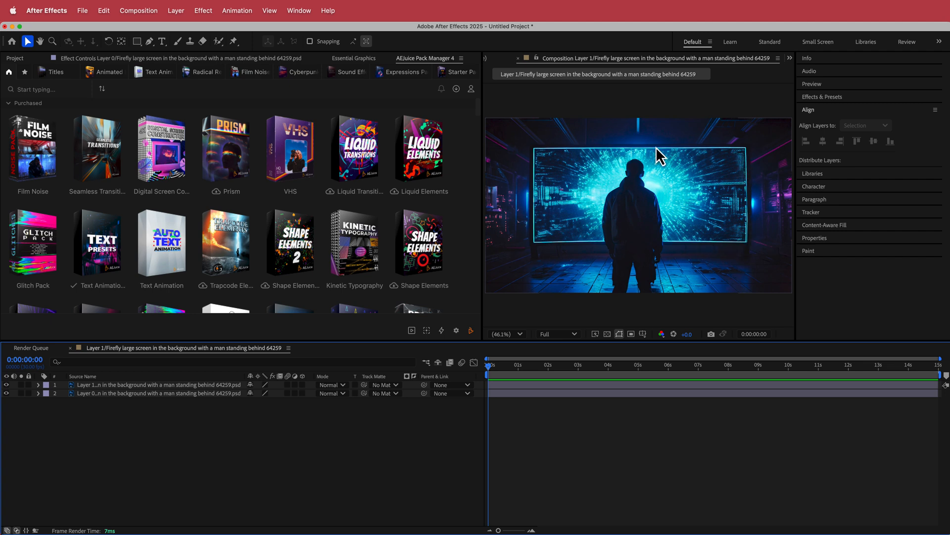
left_click(6, 385)
left_click(7, 385)
left_click(6, 385)
left_click(6, 385)
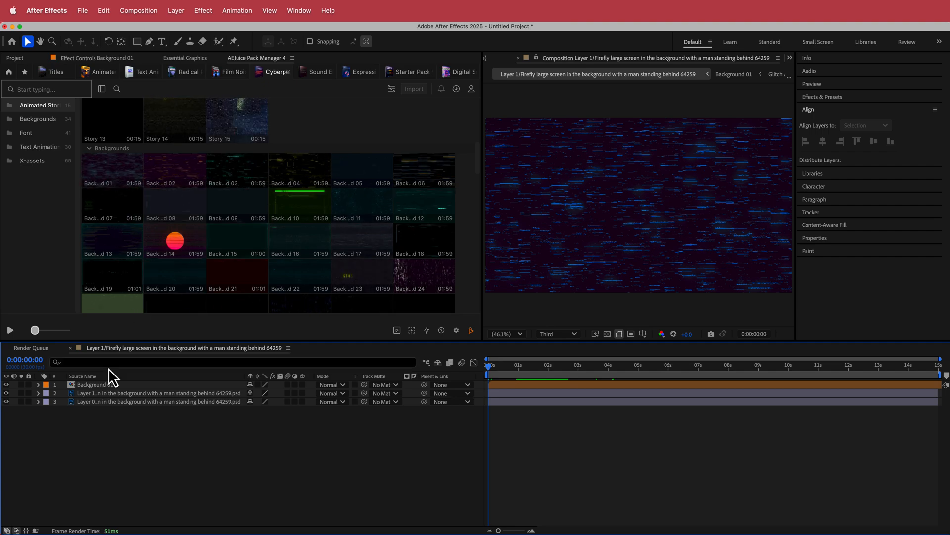
- Move the Background 01 layer beneath both image layers and scrub the timeline to check its animation inside the screen
left_click(97, 386)
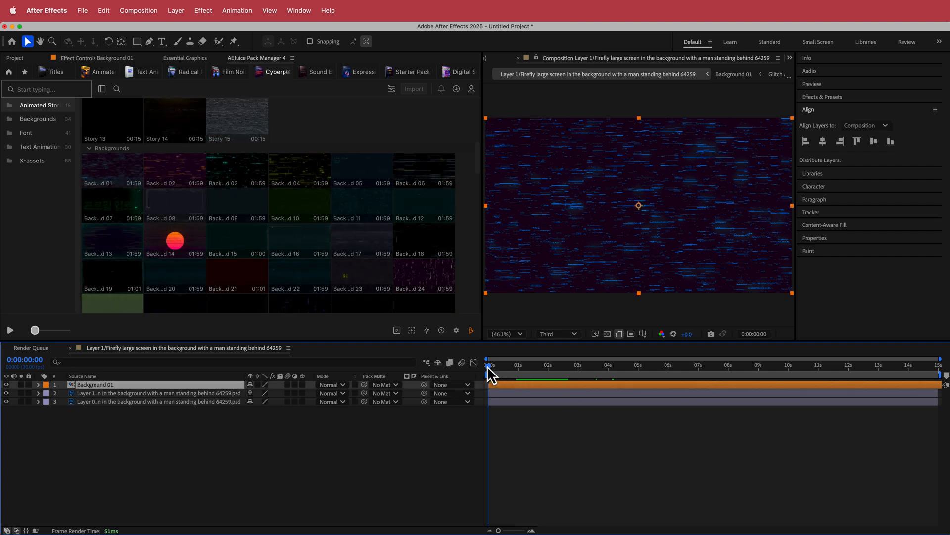
left_click_drag(487, 365, 529, 371)
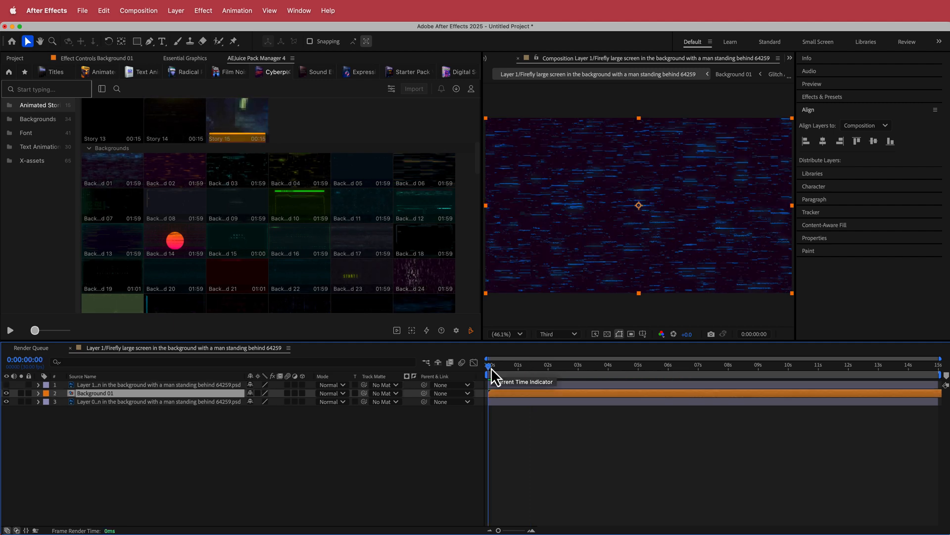
left_click_drag(102, 394, 117, 405)
left_click_drag(489, 368, 746, 371)
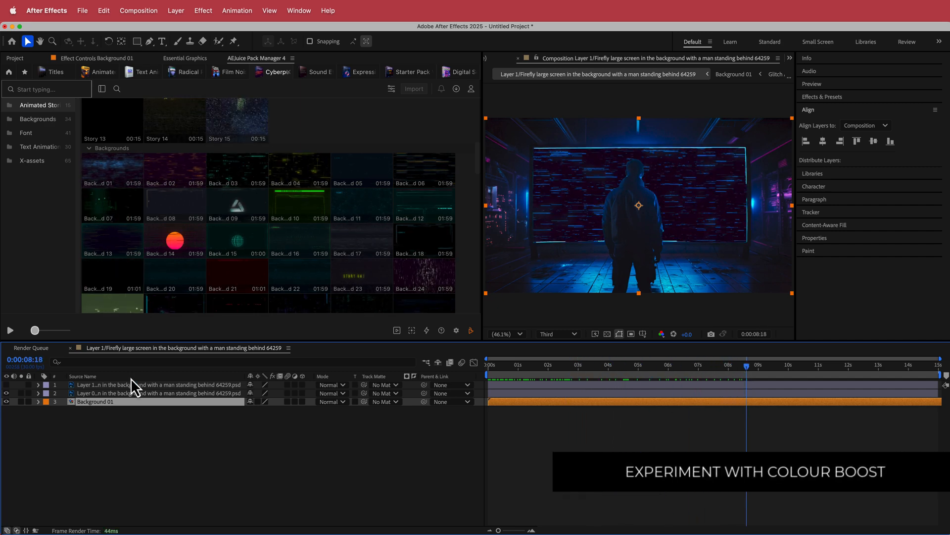
- Show the top image layer again and lower its opacity to 43%
left_click(7, 386)
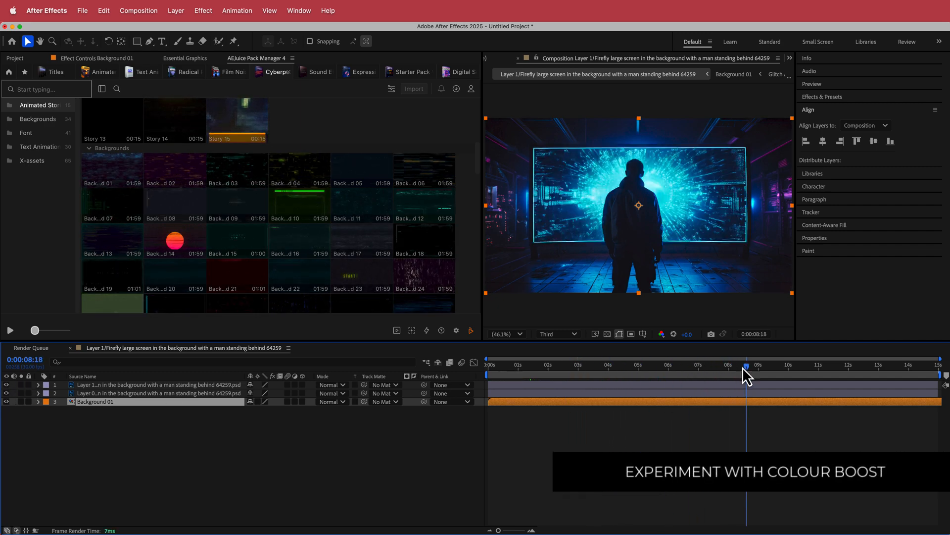
left_click_drag(743, 366, 573, 368)
left_click(183, 385)
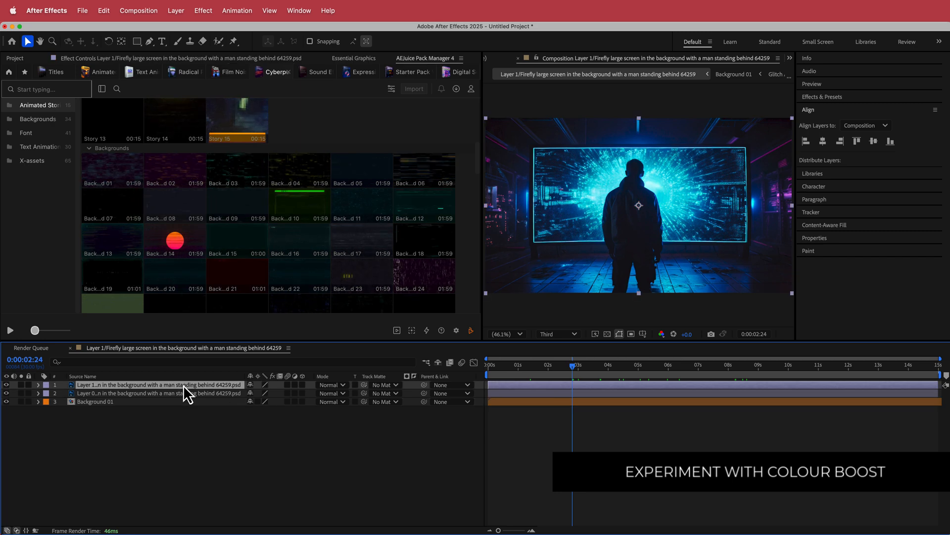
key("t")
left_click_drag(253, 393, 223, 393)
- Play back the composition from 0:00:06:09 to review the screen picture blended with the animated background
left_click_drag(573, 368, 678, 366)
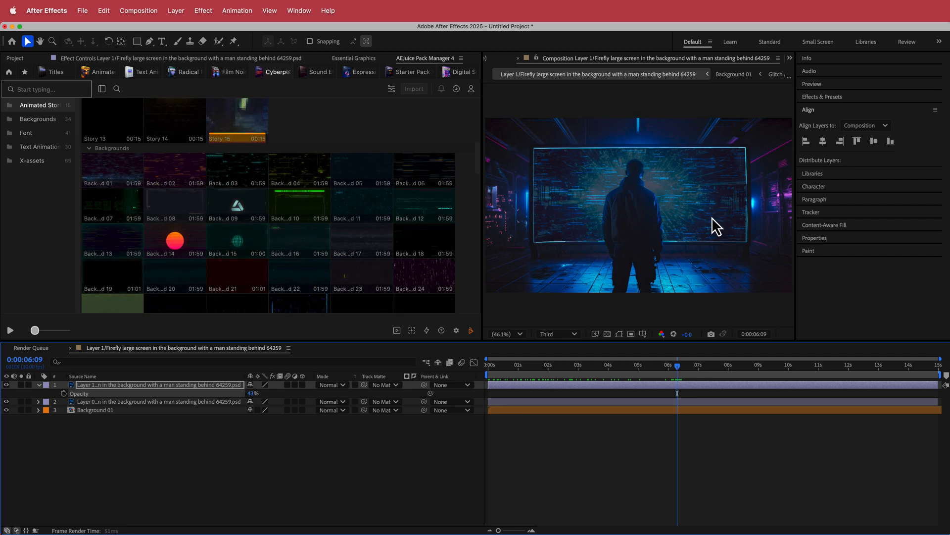
key("space")
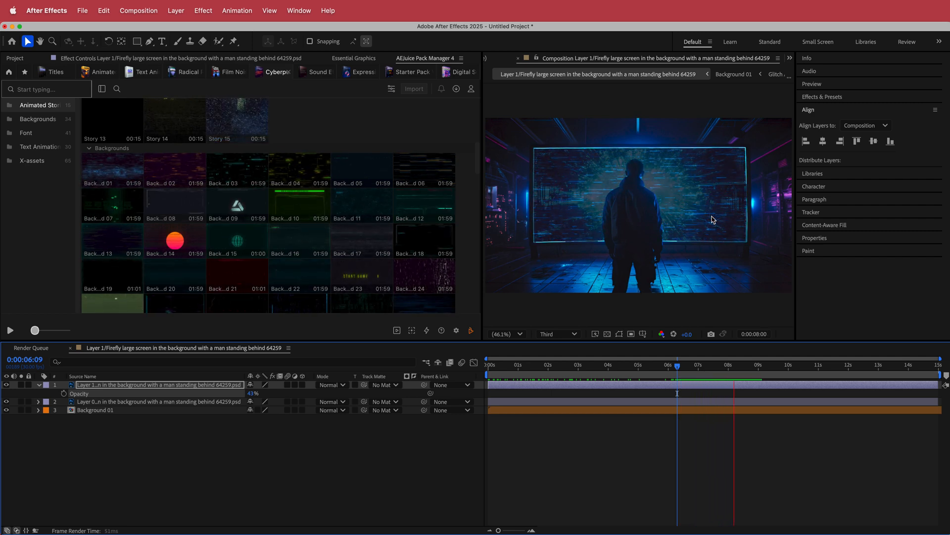
key("space")
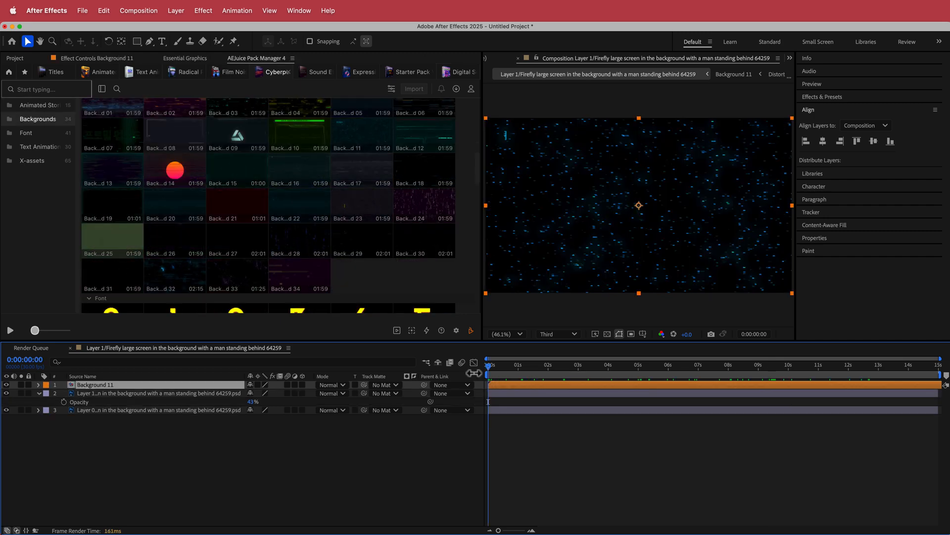
- Move the Background 11 layer beneath both image layers and scrub around the two-second mark to check the effect
left_click_drag(491, 376, 551, 375)
mouse_move(363, 142)
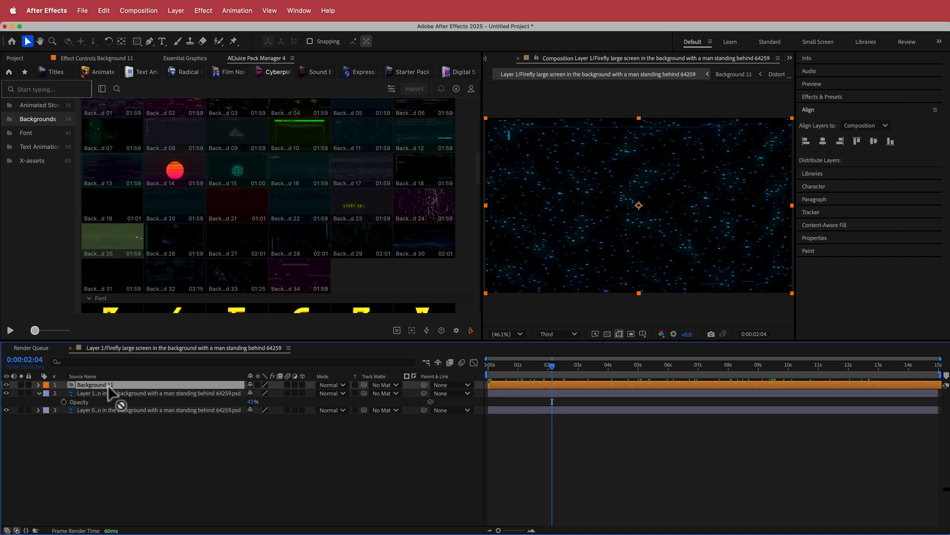
left_click_drag(105, 386, 111, 415)
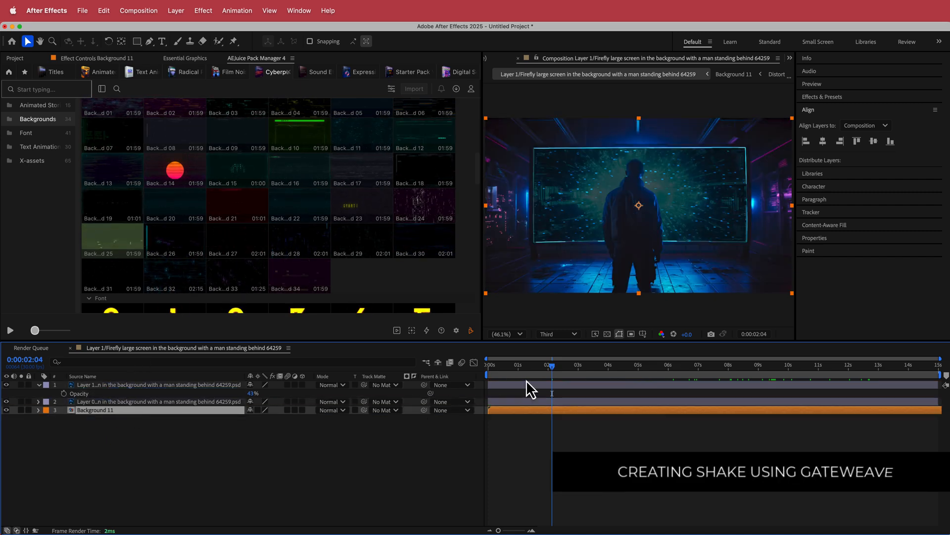
mouse_move(553, 370)
left_mouse_down()
mouse_move(478, 374)
mouse_move(561, 374)
left_mouse_up()
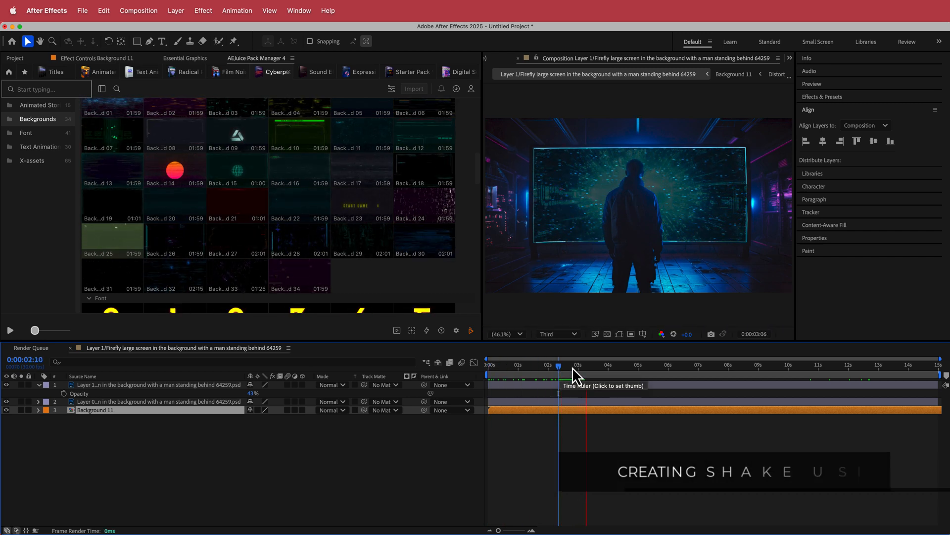
mouse_move(573, 373)
left_mouse_down()
mouse_move(647, 378)
mouse_move(542, 379)
mouse_move(589, 366)
mouse_move(567, 366)
left_mouse_up()
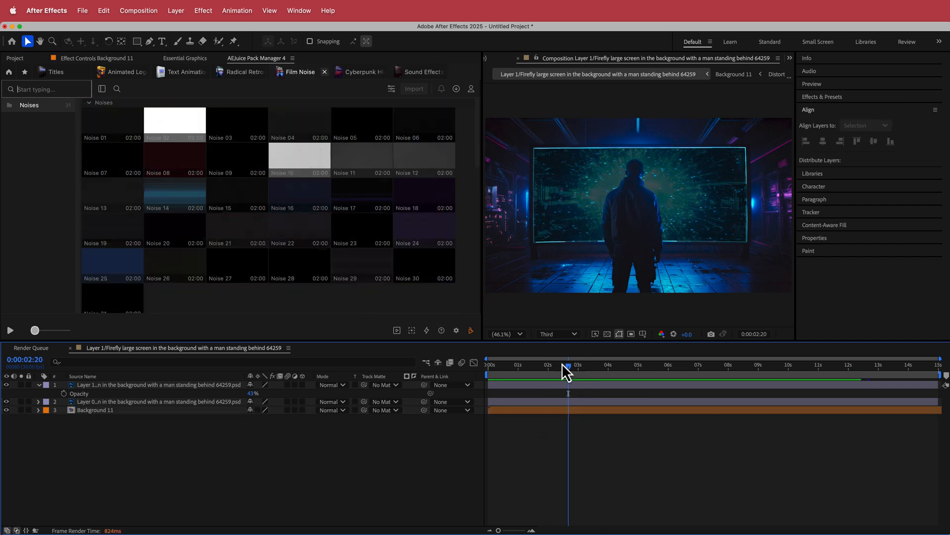
left_click_drag(567, 366, 553, 368)
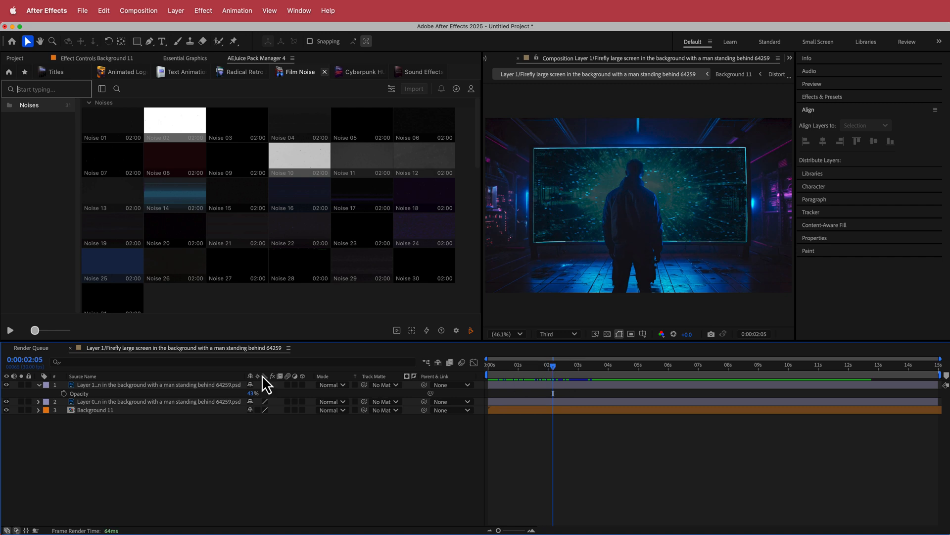
- Delete the Background 11 layer and import Noise 14 from the Film Noise pack in its place
left_click(108, 414)
key("Delete")
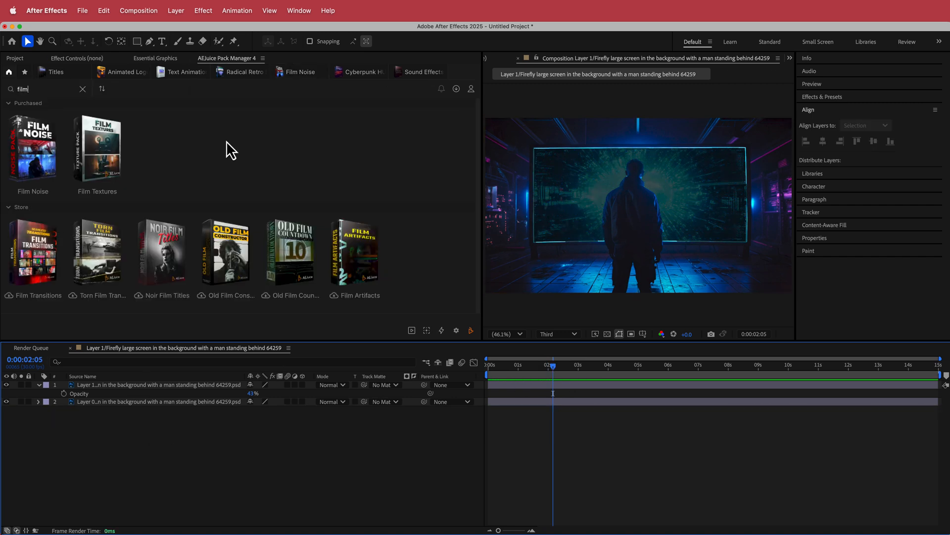
left_click(27, 148)
mouse_move(189, 193)
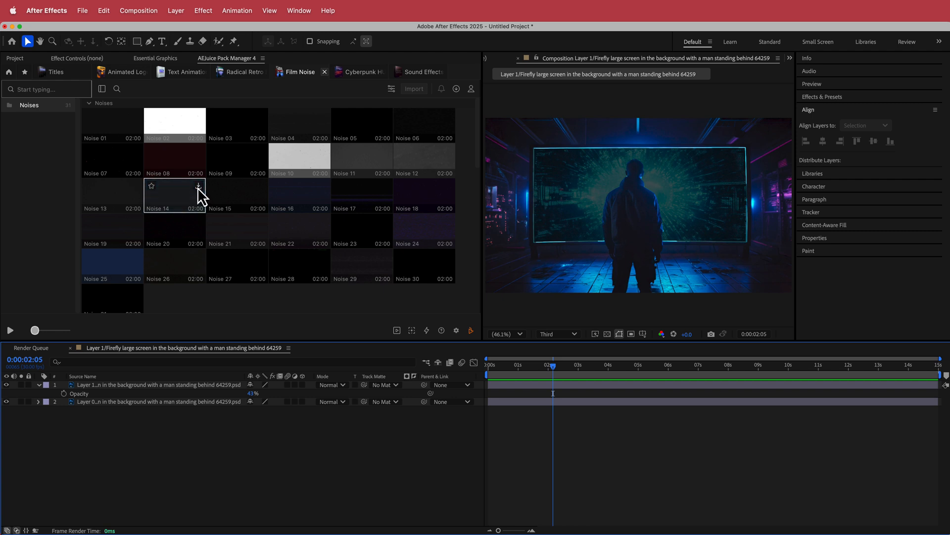
left_click(198, 187)
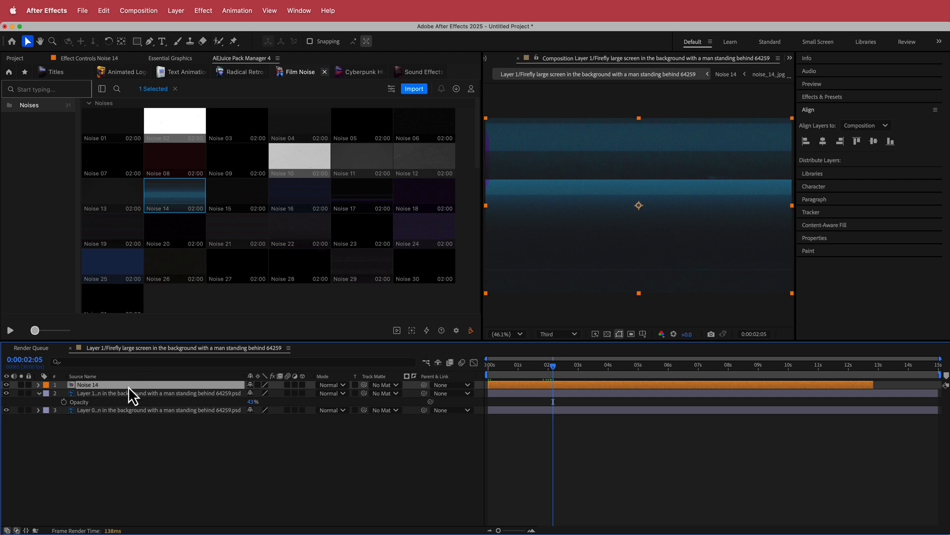
- Move the Noise 14 layer beneath both image layers and preview the composition from the start
left_click_drag(129, 386, 123, 417)
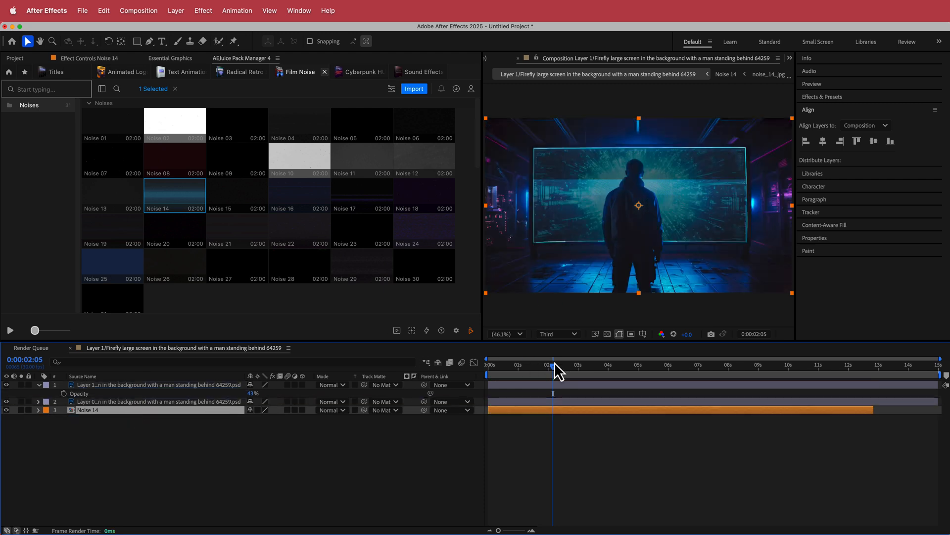
left_click_drag(553, 366, 481, 372)
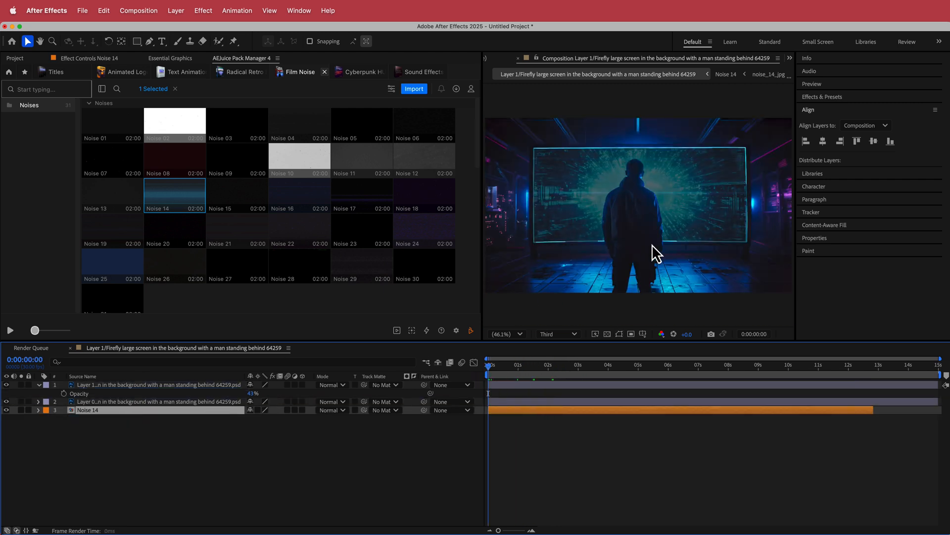
key("space")
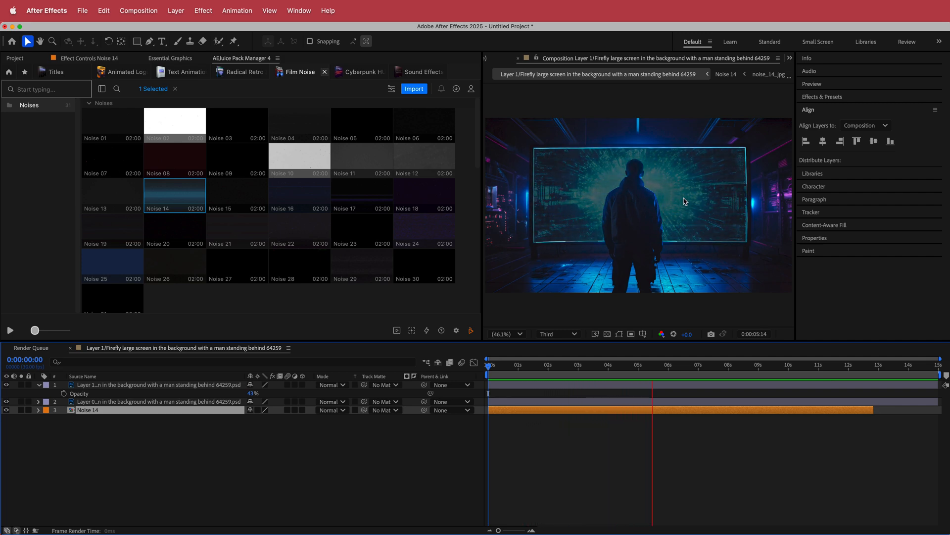
key("space")
left_click_drag(670, 365, 687, 370)
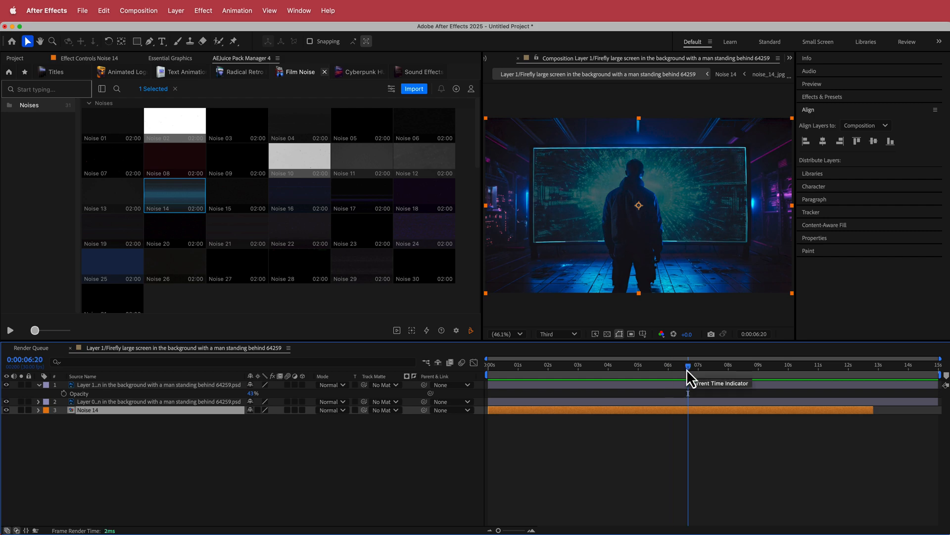